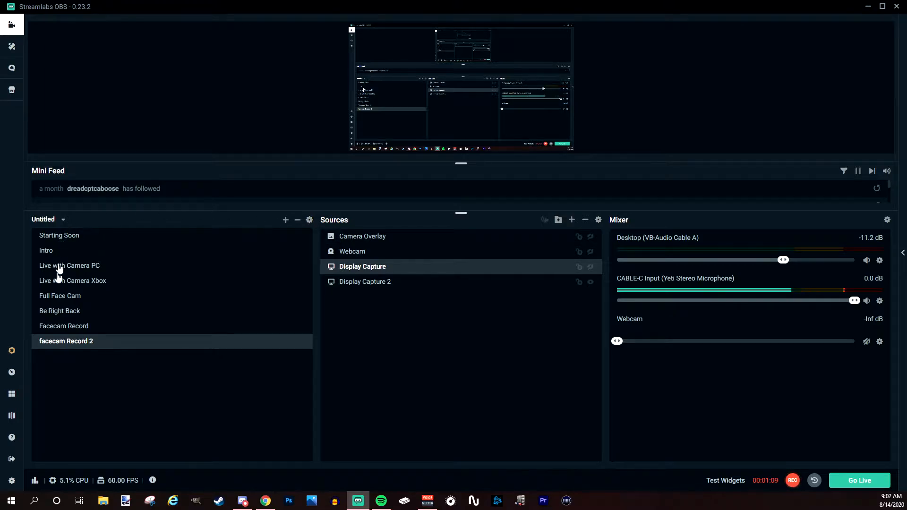
# Add a new scene transition of type Cut with a duration of 300 and make it the default
pyautogui.click(310, 221)
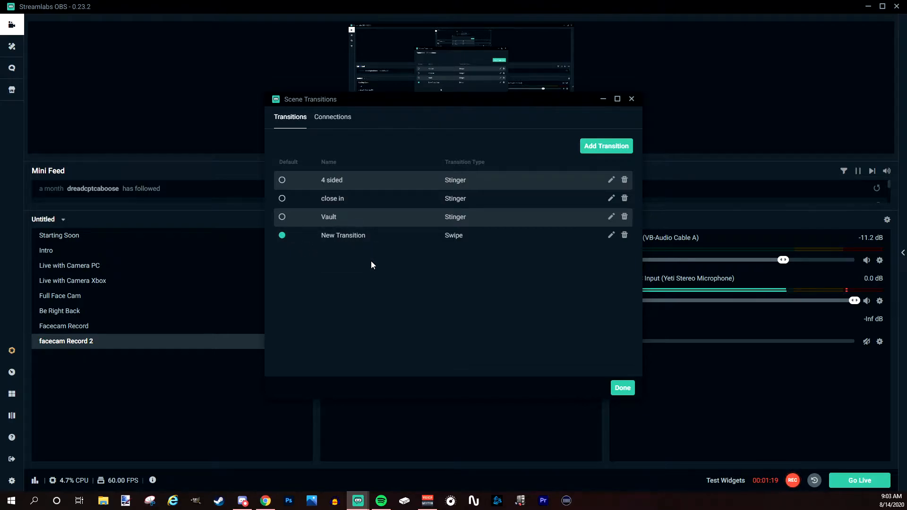
pyautogui.click(608, 143)
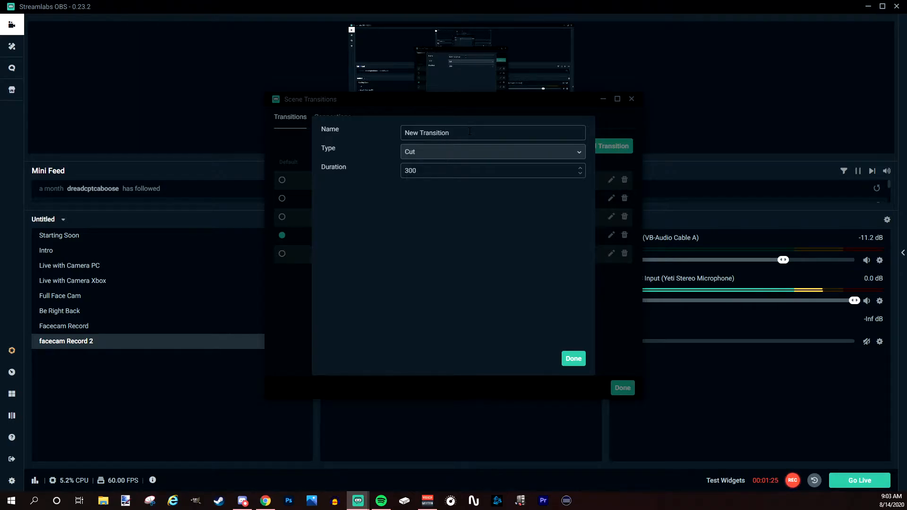
pyautogui.click(441, 154)
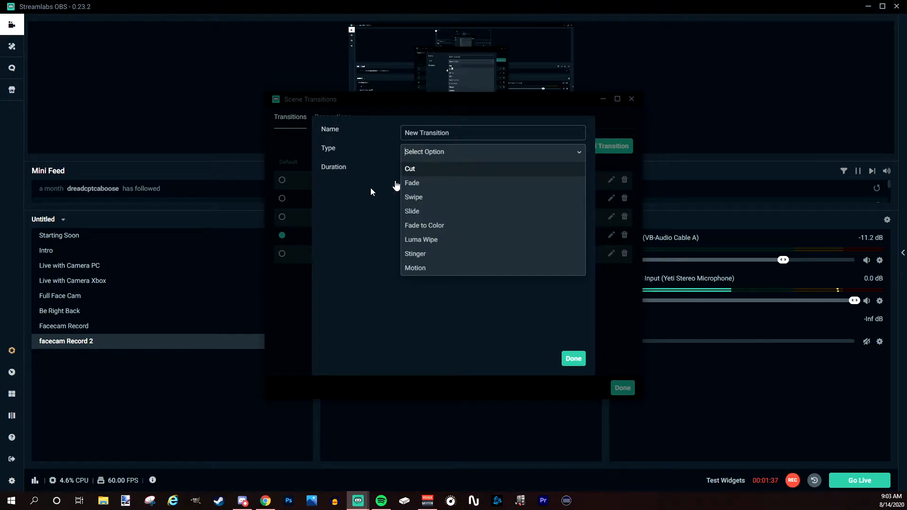
pyautogui.click(430, 172)
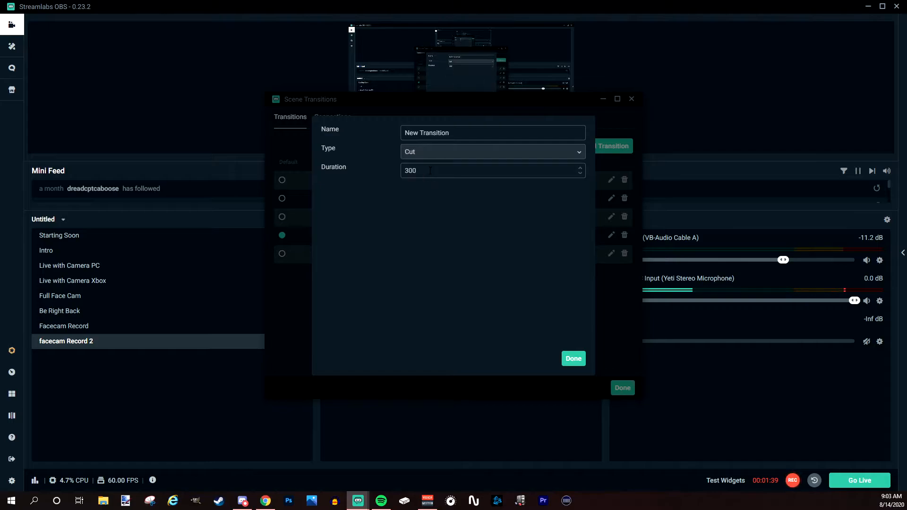
pyautogui.click(572, 359)
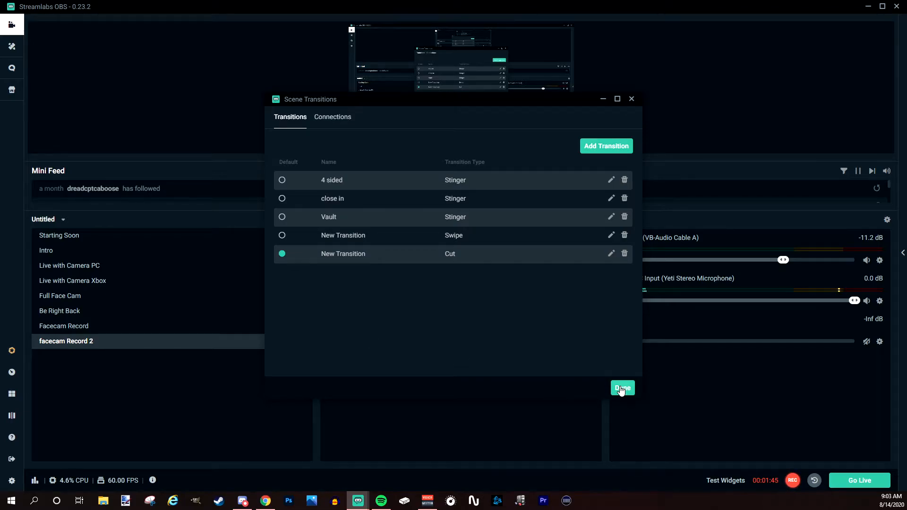
pyautogui.click(282, 237)
pyautogui.click(281, 218)
pyautogui.click(282, 199)
pyautogui.click(282, 180)
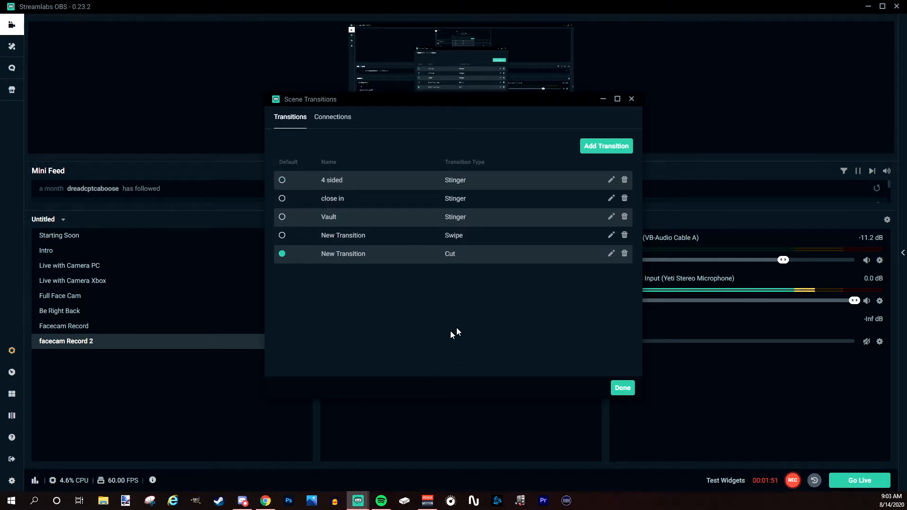
pyautogui.click(623, 388)
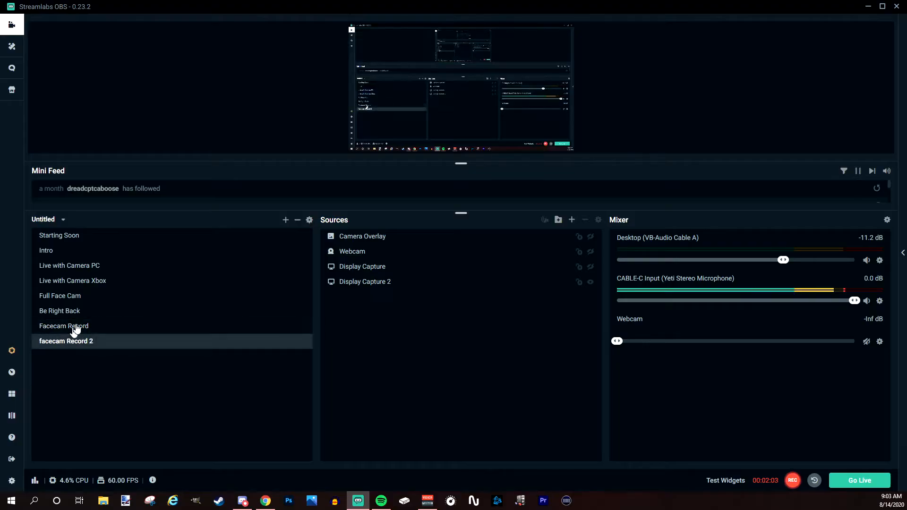
# Change the default Cut transition to the Swipe type with its direction set to Right
pyautogui.click(310, 221)
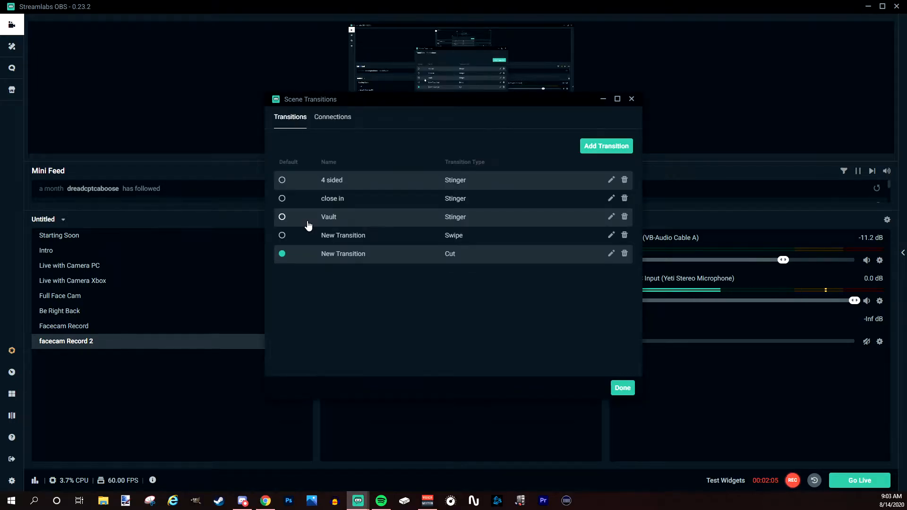
pyautogui.click(611, 253)
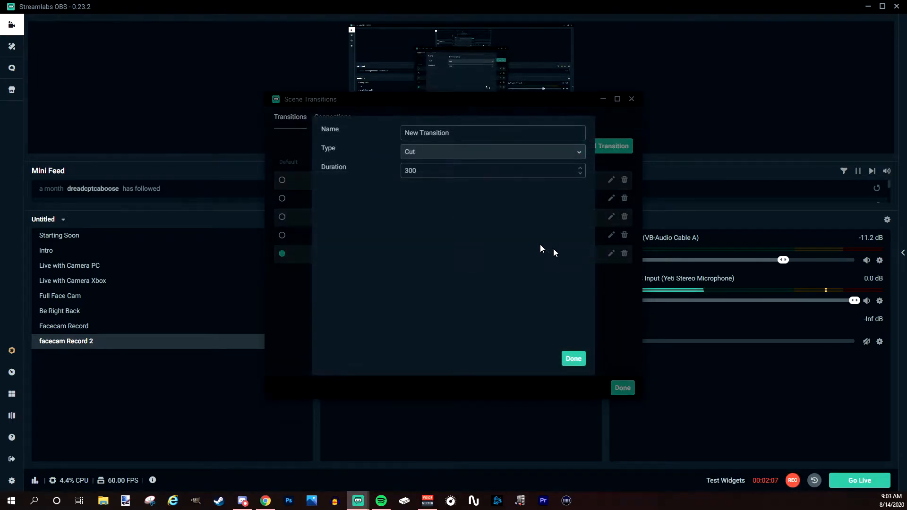
pyautogui.click(414, 156)
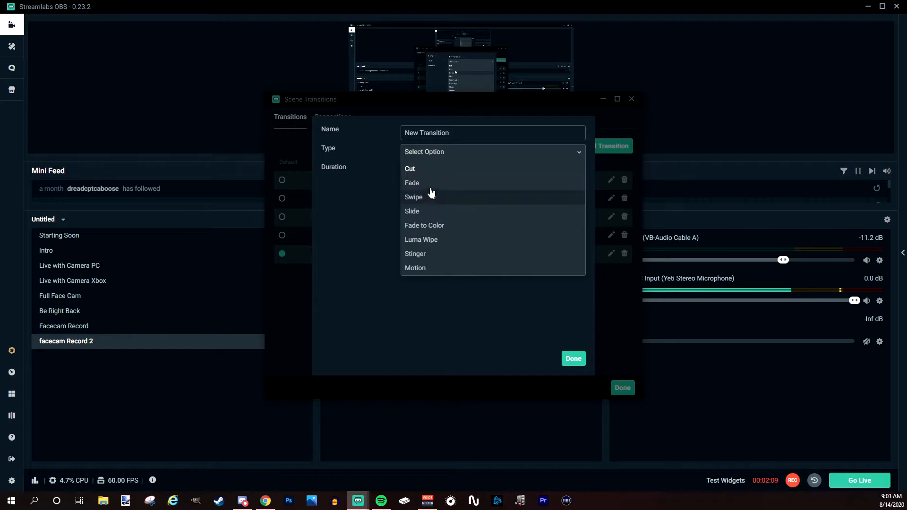
pyautogui.click(422, 198)
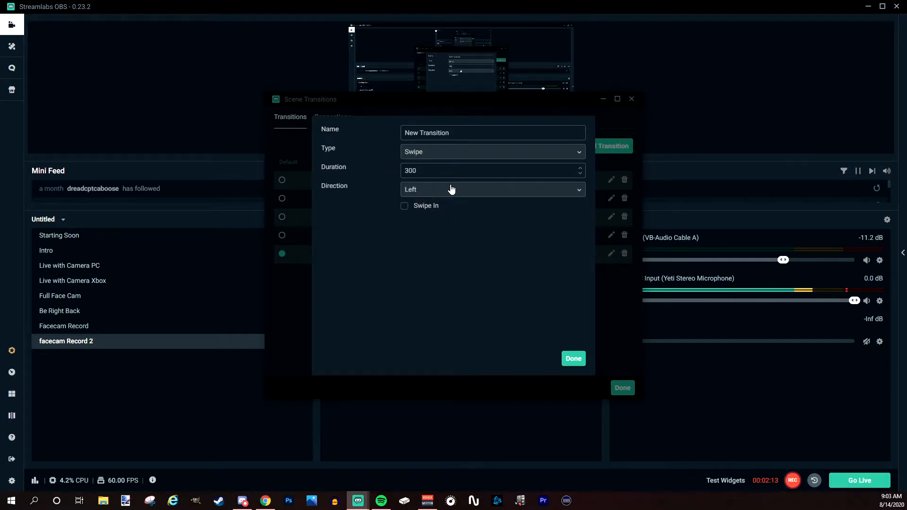
pyautogui.click(440, 194)
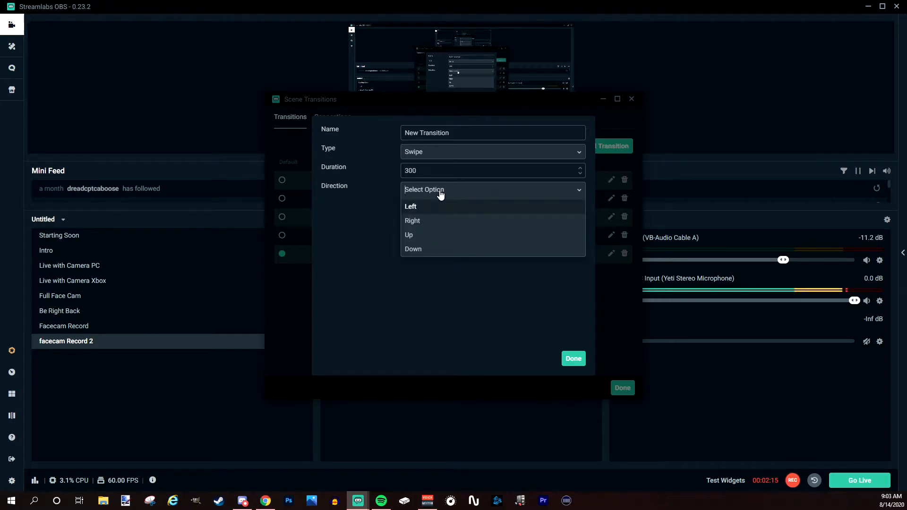
pyautogui.click(429, 225)
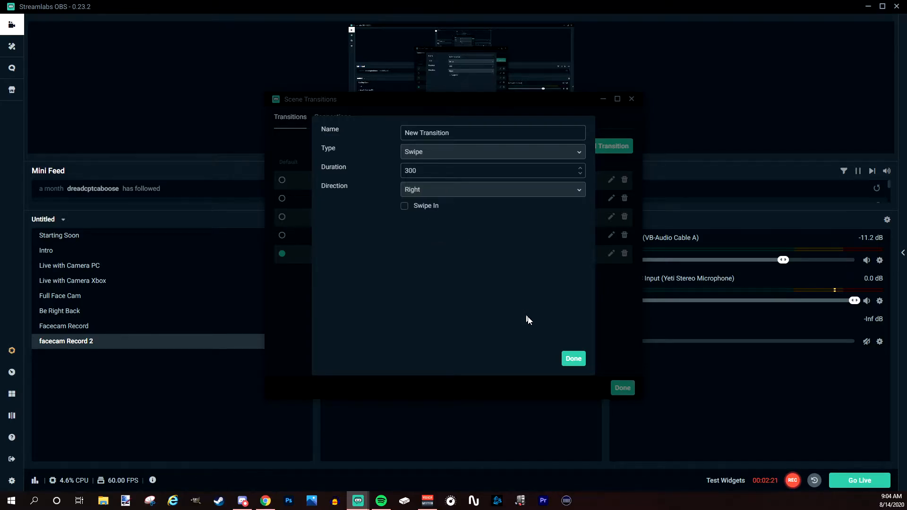
pyautogui.click(581, 364)
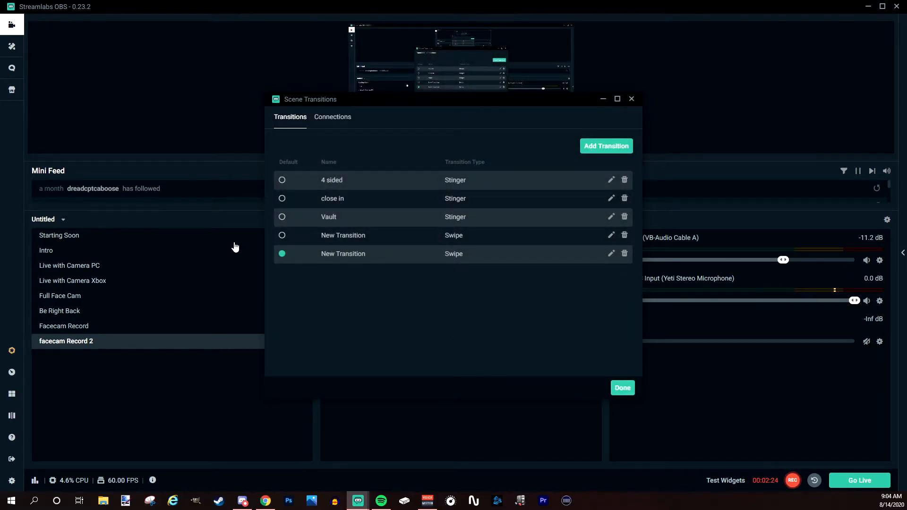
pyautogui.click(619, 385)
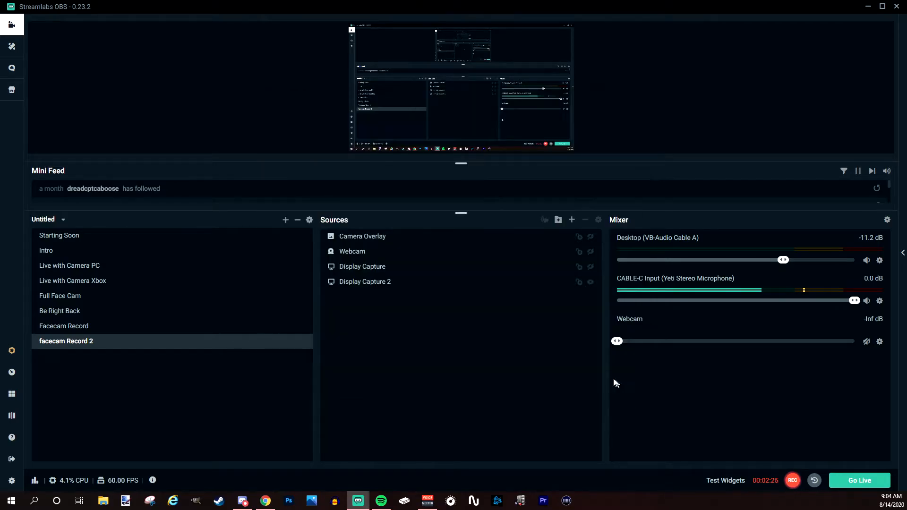
# Test the swipe transition by switching to the Facecam Record scene and back to facecam Record 2
pyautogui.click(64, 326)
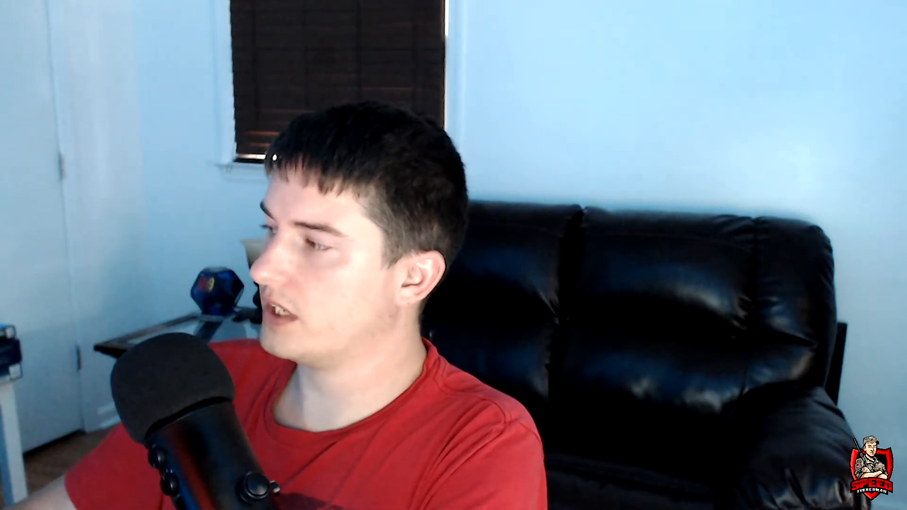
pyautogui.click(63, 341)
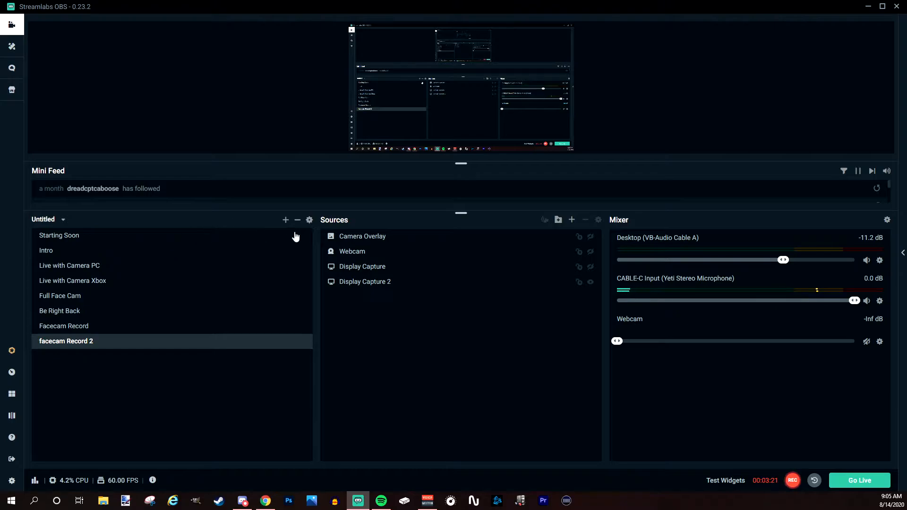
# Delete the default Swipe transition at the end of the list and make the remaining Swipe transition the default
pyautogui.click(310, 221)
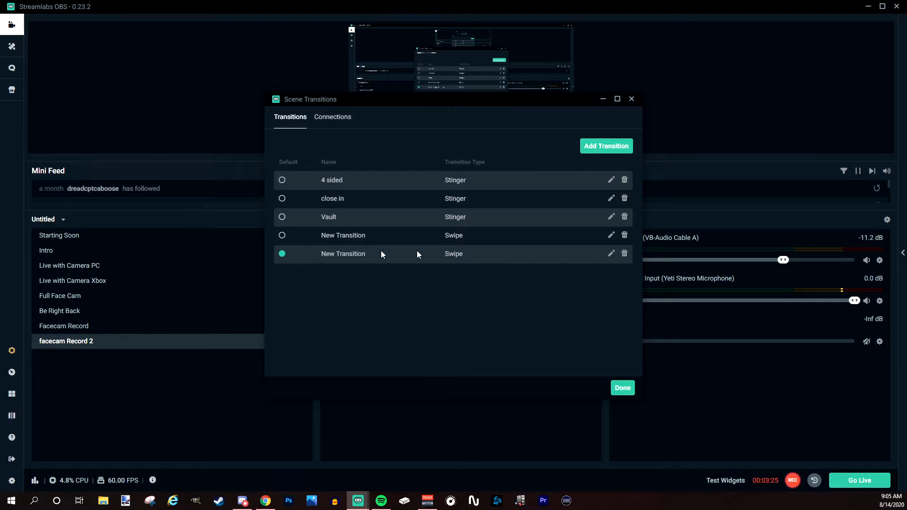
pyautogui.click(625, 254)
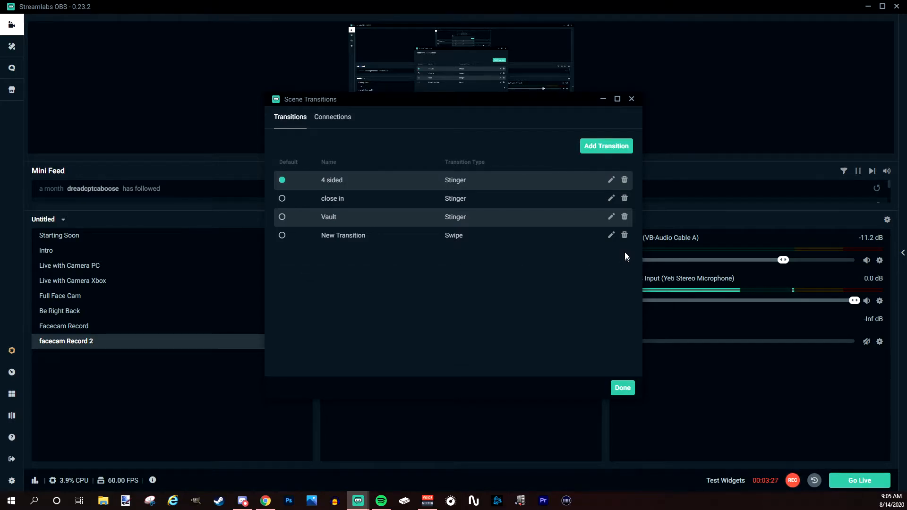
pyautogui.click(282, 236)
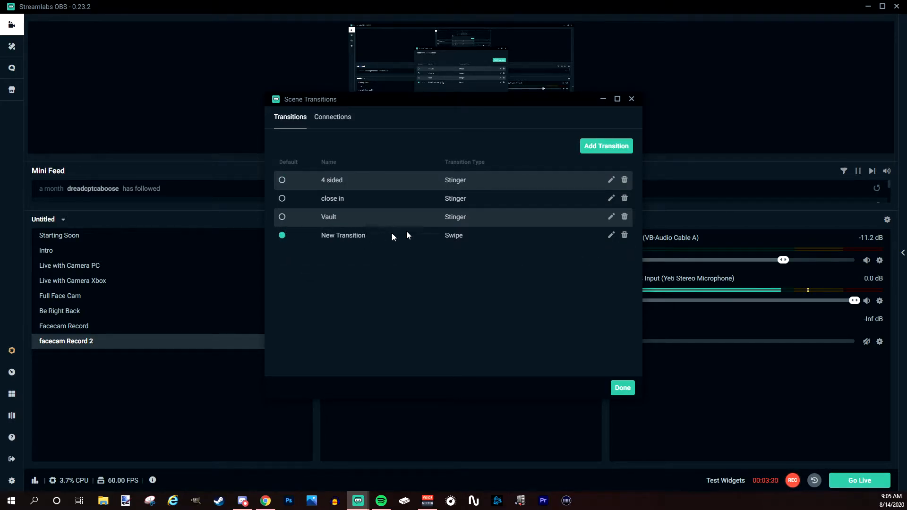
# Add another scene transition and name it "transition for video"
pyautogui.click(589, 147)
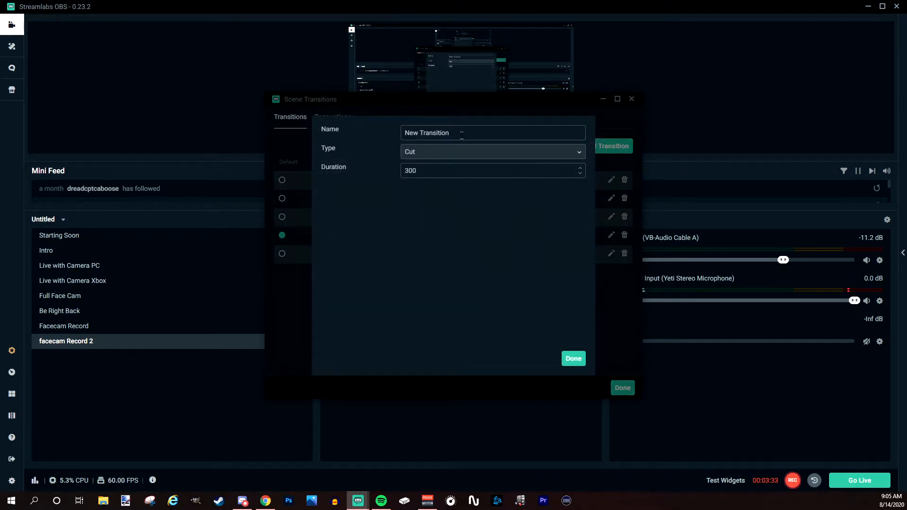
pyautogui.doubleClick(434, 132)
pyautogui.write('t')
pyautogui.write('sition for ')
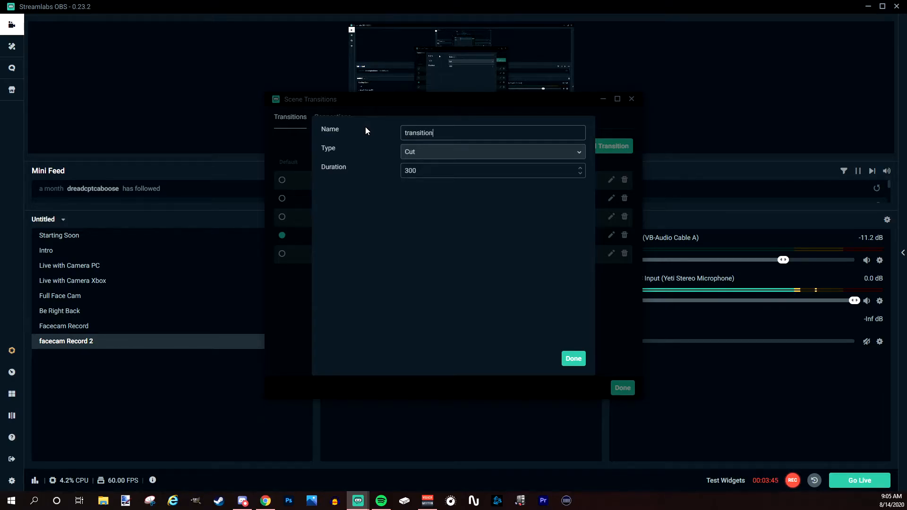
pyautogui.write('v')
pyautogui.press('BackSpace')
pyautogui.write('video')
# Make "transition for video" a Stinger using F:\Twitch\New Twitch\Transitions\V3.mov and set it as the default transition
pyautogui.click(420, 160)
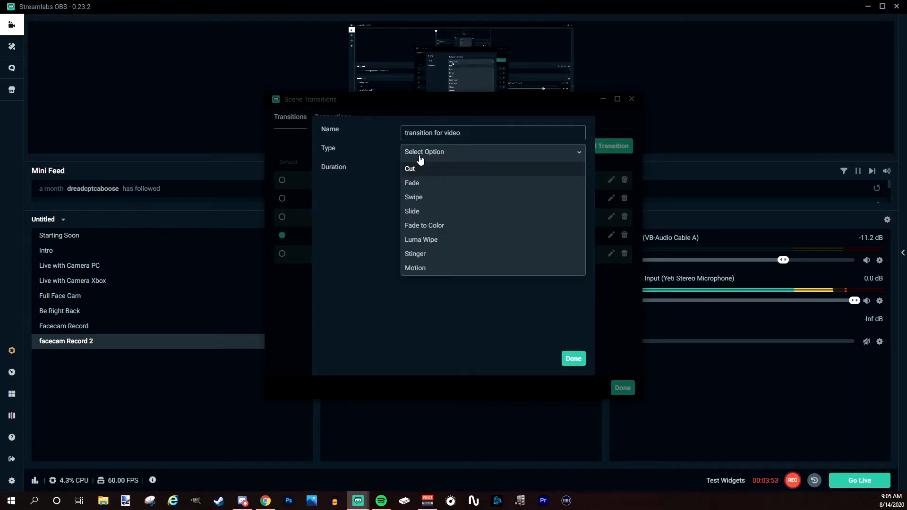
pyautogui.click(422, 257)
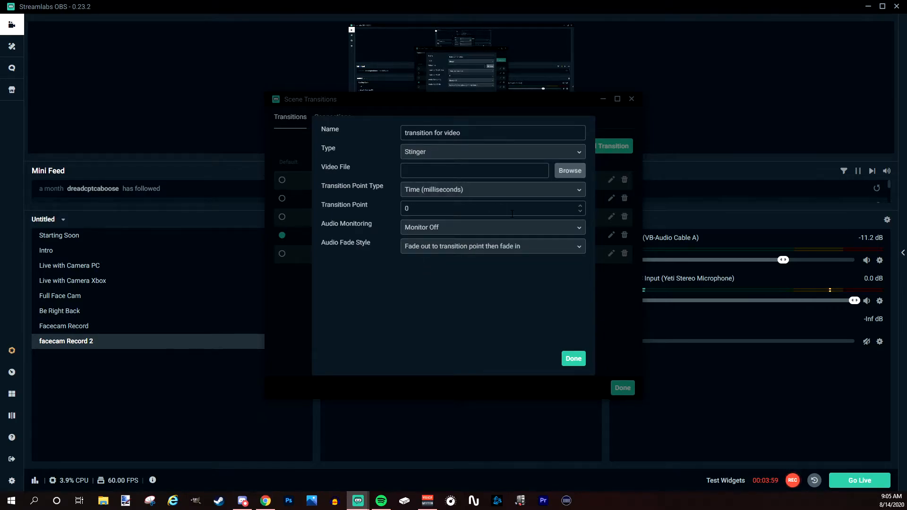
pyautogui.click(568, 175)
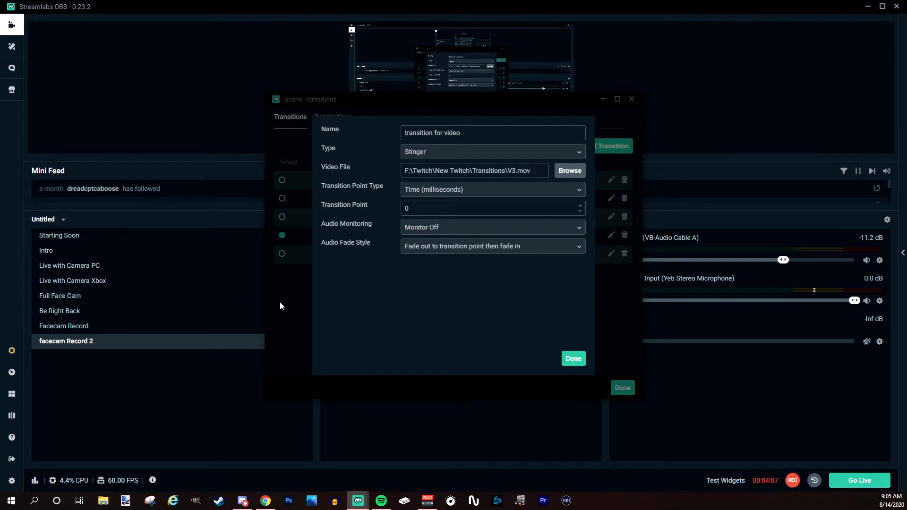
pyautogui.click(573, 360)
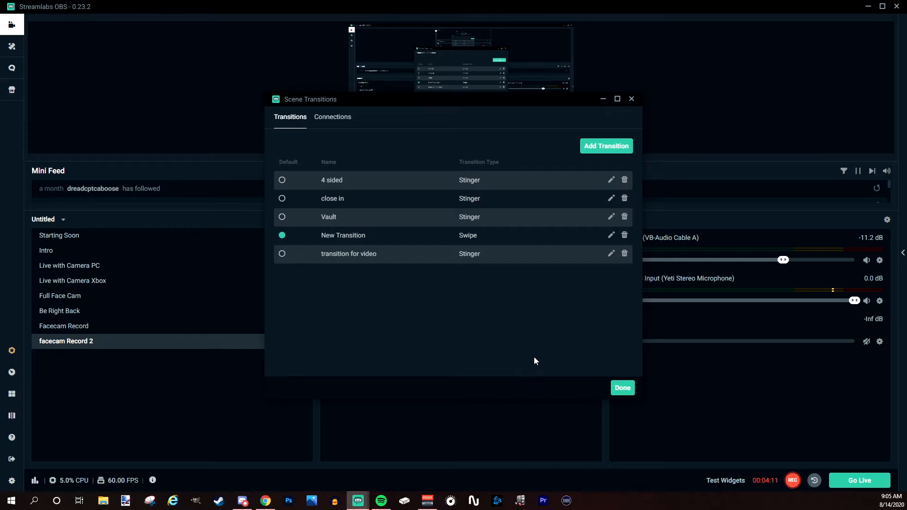
pyautogui.click(282, 254)
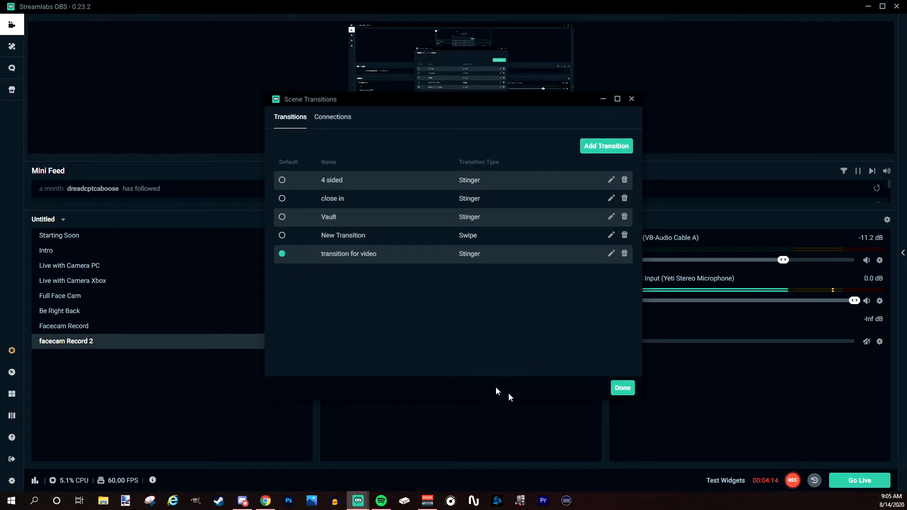
pyautogui.click(621, 390)
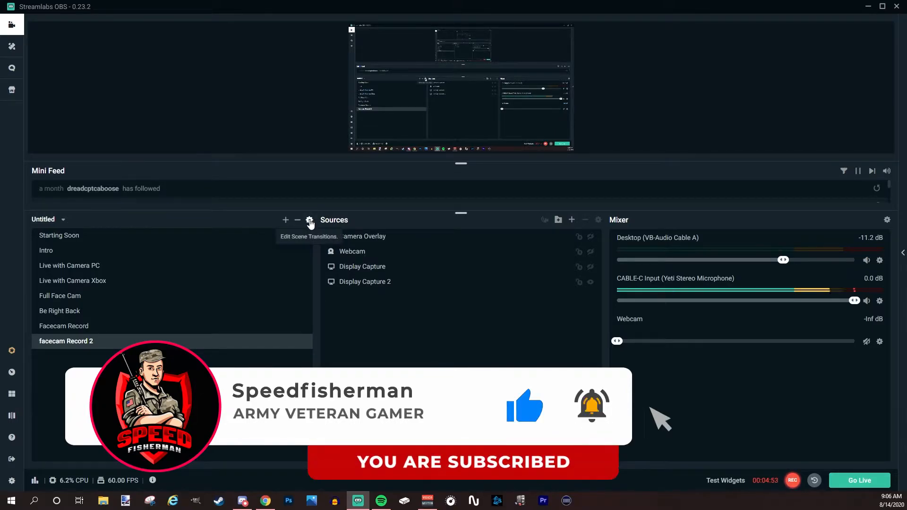
# Edit "transition for video" to use a transition point of 1000 milliseconds and the Crossfade audio fade style
pyautogui.click(310, 221)
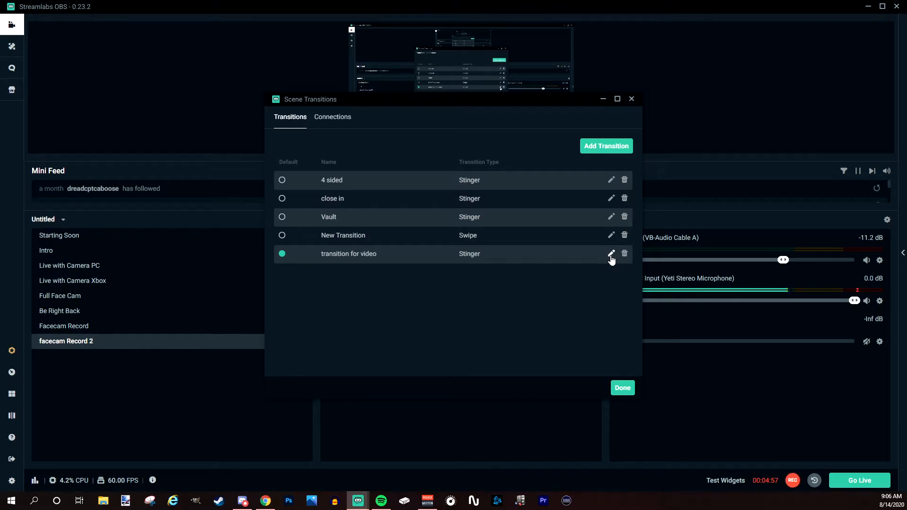
pyautogui.click(611, 254)
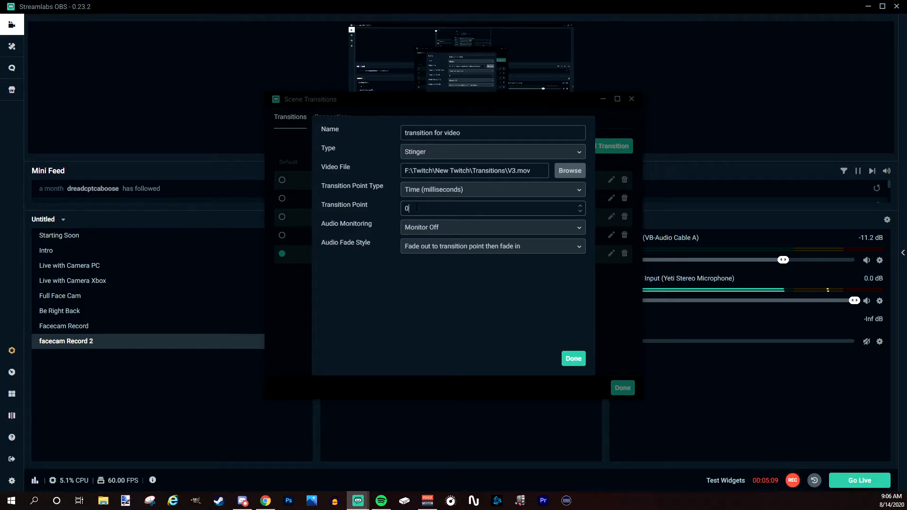
pyautogui.click(417, 207)
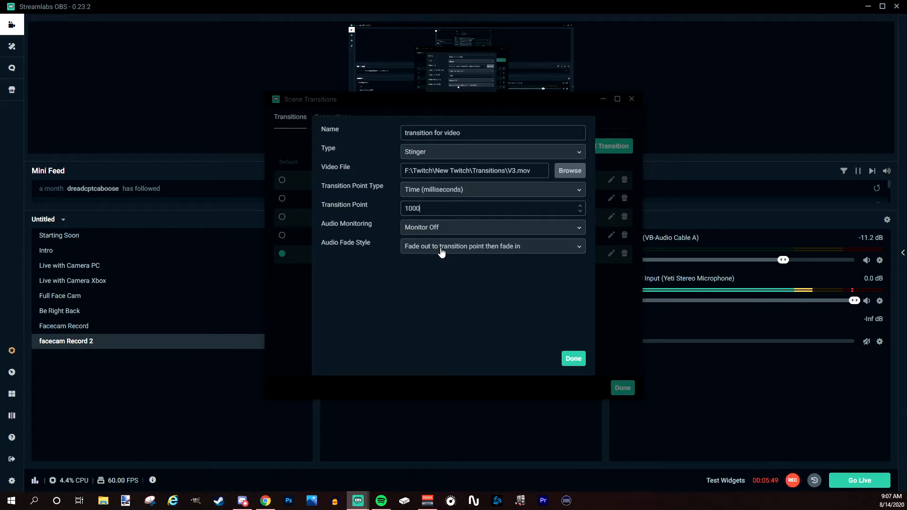
pyautogui.click(442, 246)
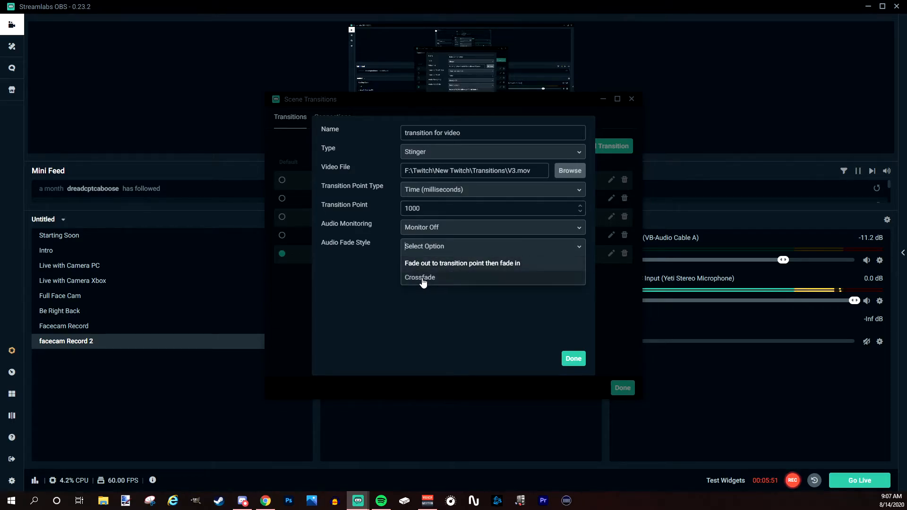
pyautogui.click(422, 278)
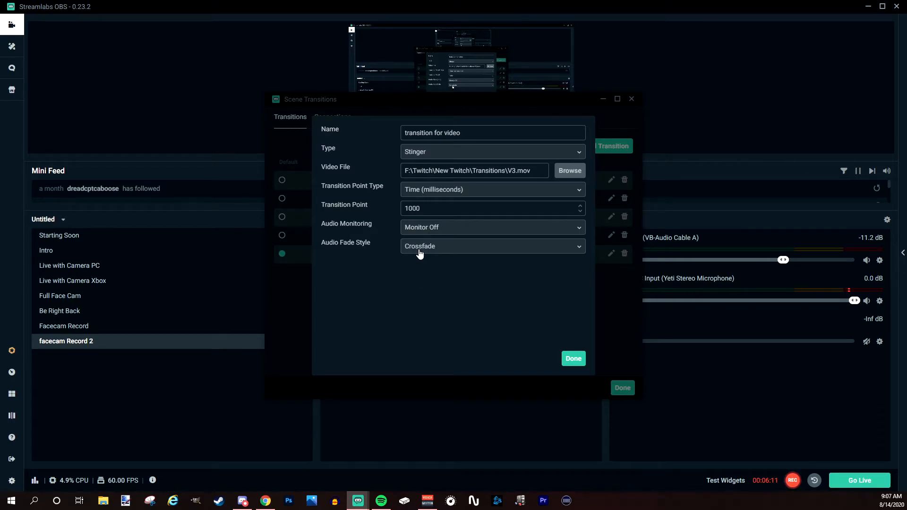
pyautogui.click(575, 360)
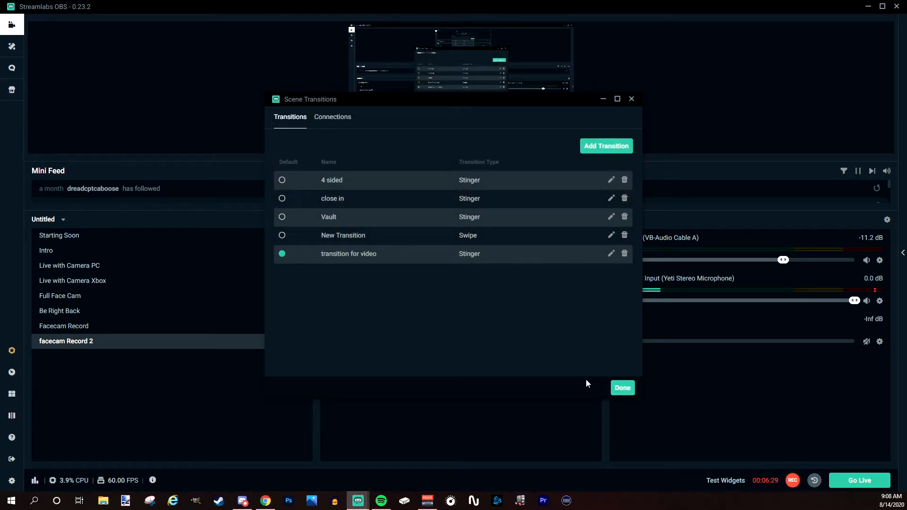
pyautogui.click(617, 390)
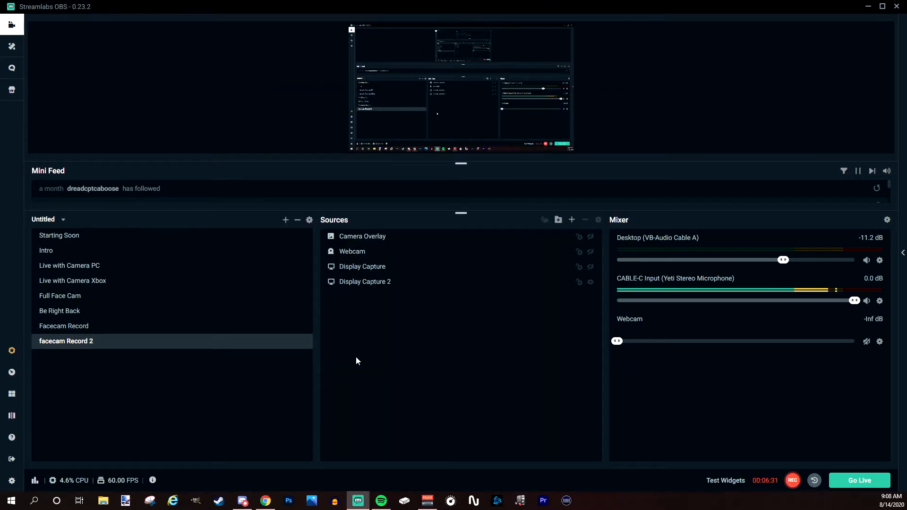
# Try the transition by switching to the Facecam Record scene, and delete "transition for video" from the scene transitions
pyautogui.click(78, 331)
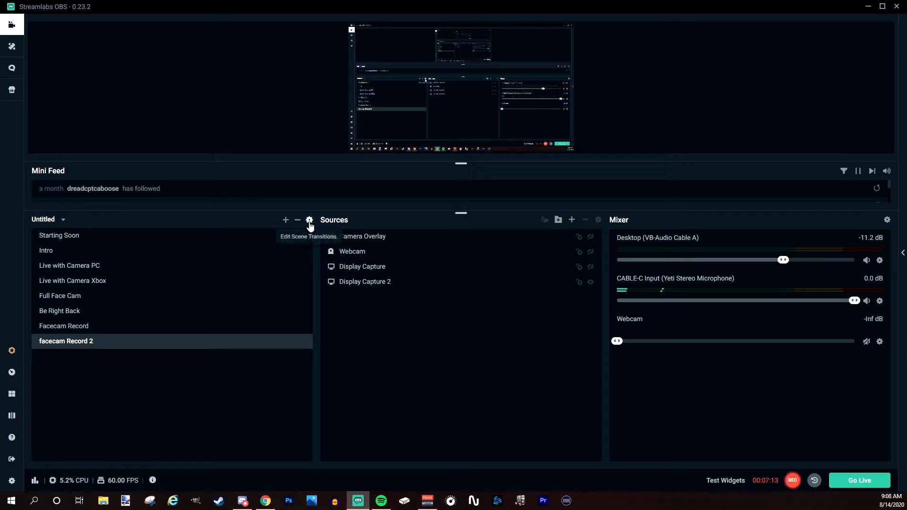
pyautogui.click(309, 220)
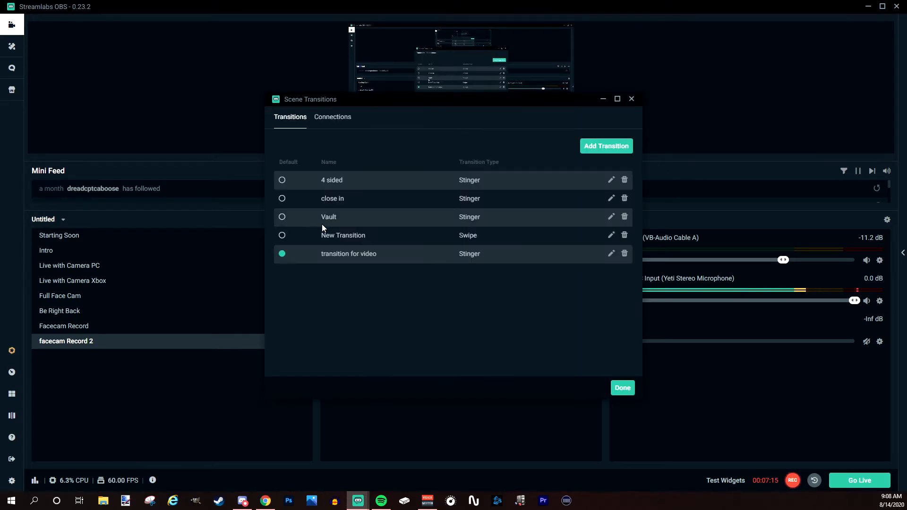
pyautogui.click(624, 254)
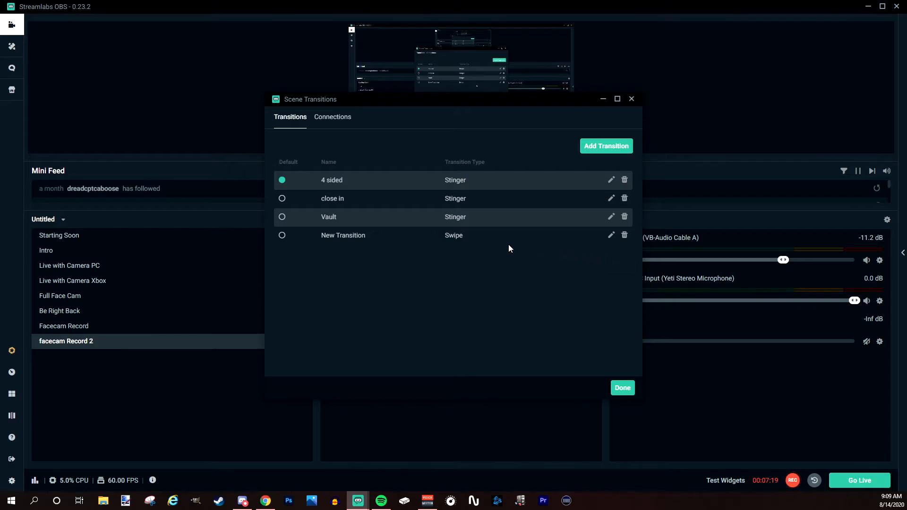
# Add a scene connection from Starting Soon to Intro using the 4 sided transition
pyautogui.click(330, 120)
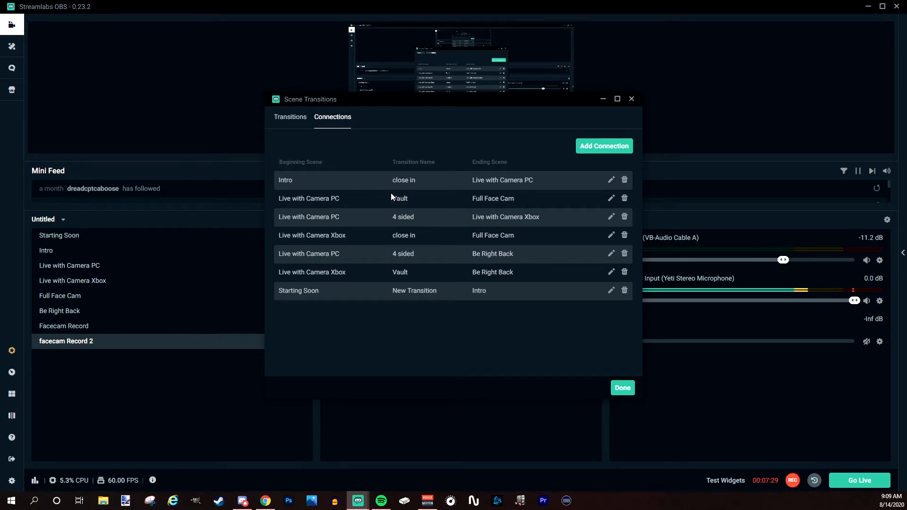
pyautogui.click(590, 148)
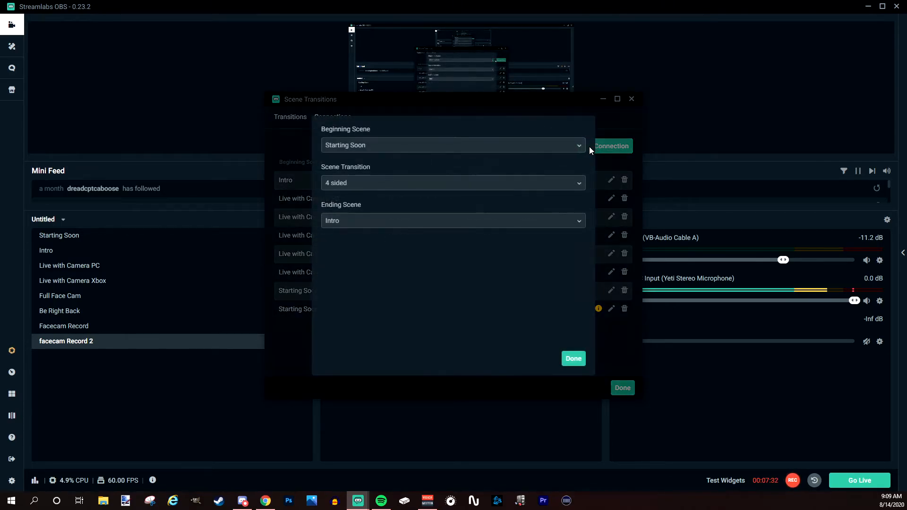
pyautogui.click(366, 146)
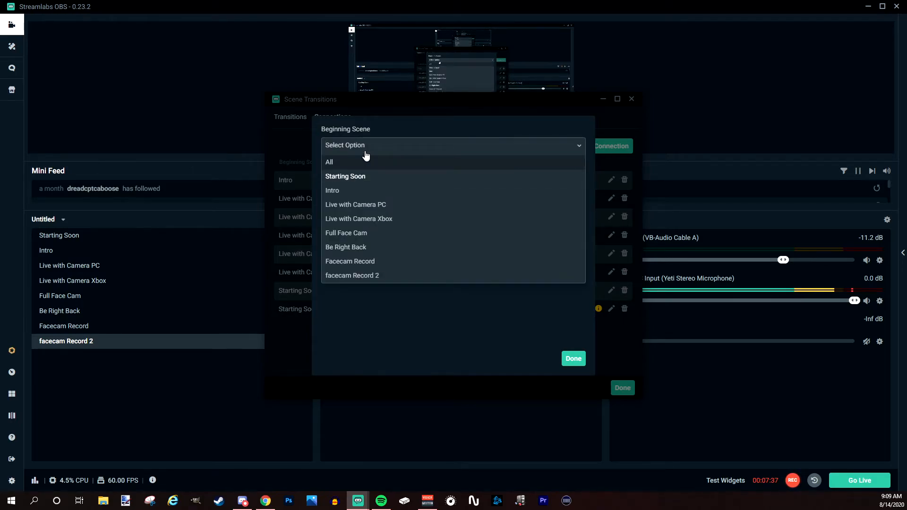
pyautogui.click(354, 175)
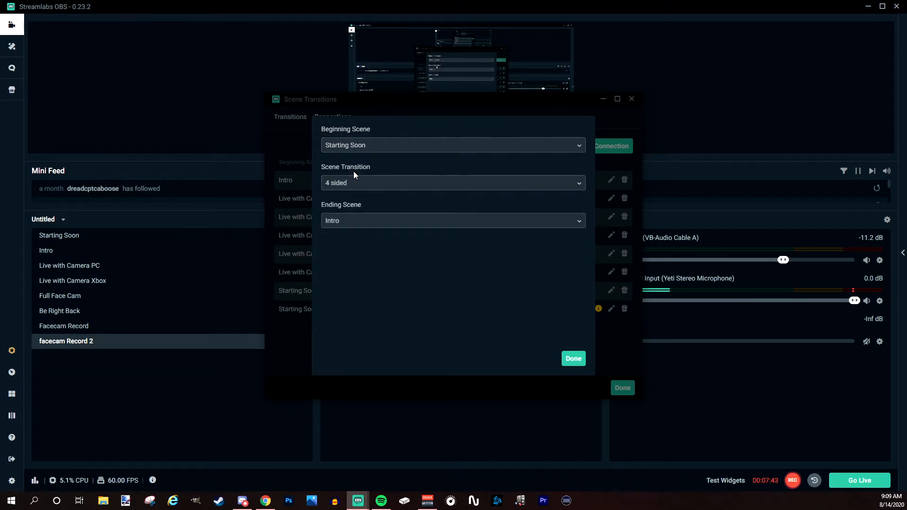
pyautogui.click(350, 183)
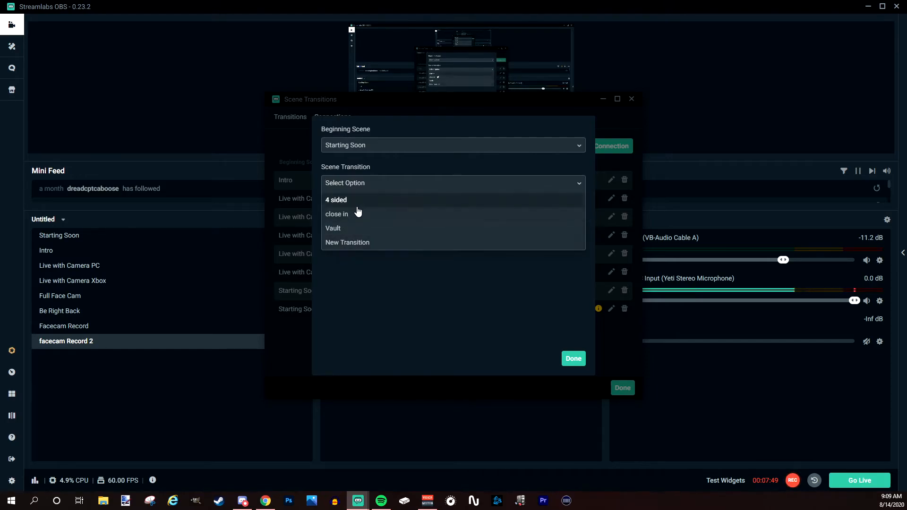
pyautogui.click(413, 307)
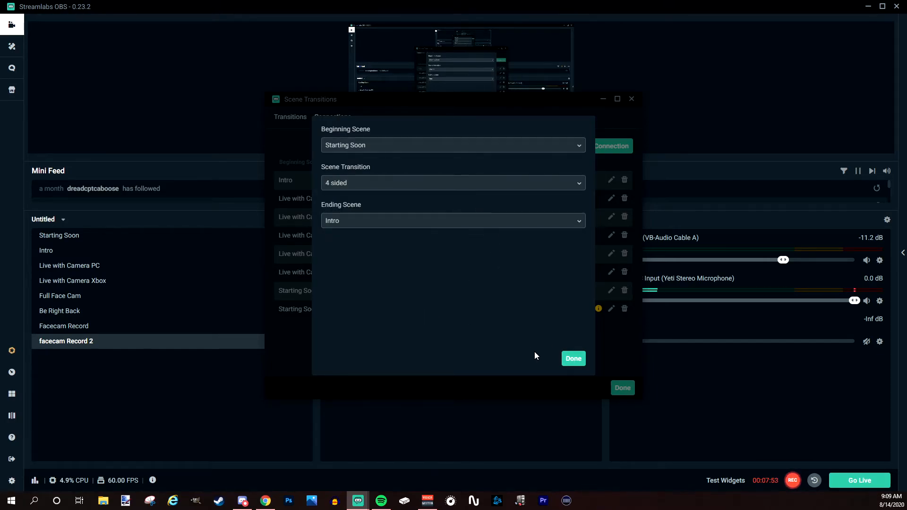
pyautogui.click(574, 359)
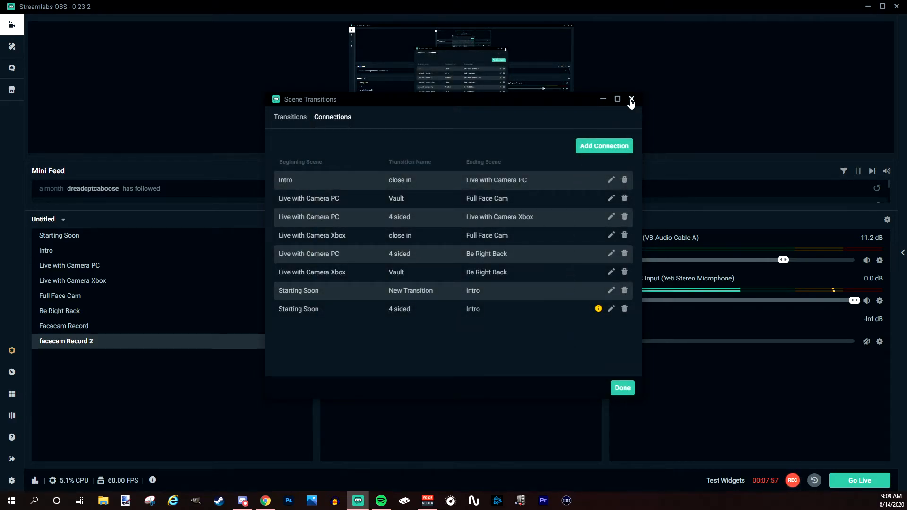
# Change the last connection in the list to go from Live with Camera PC to Be Right Back using the close in transition
pyautogui.click(294, 119)
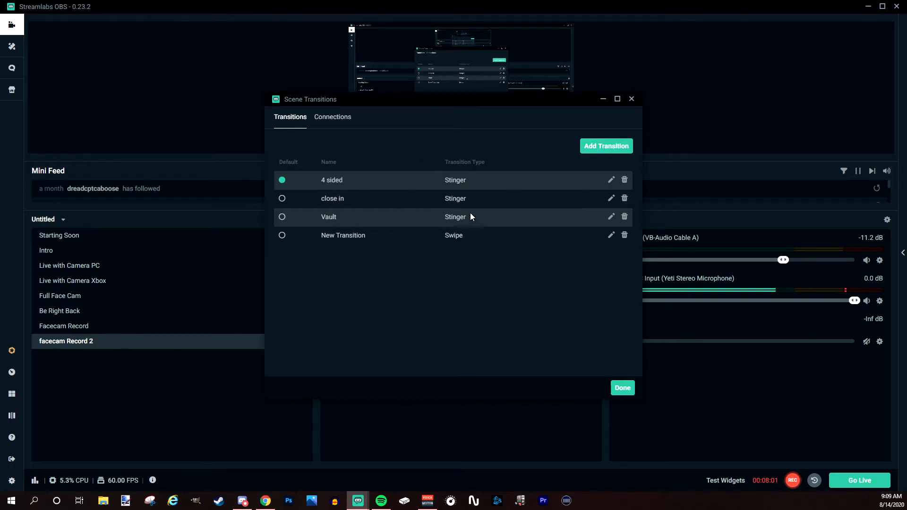
pyautogui.click(341, 119)
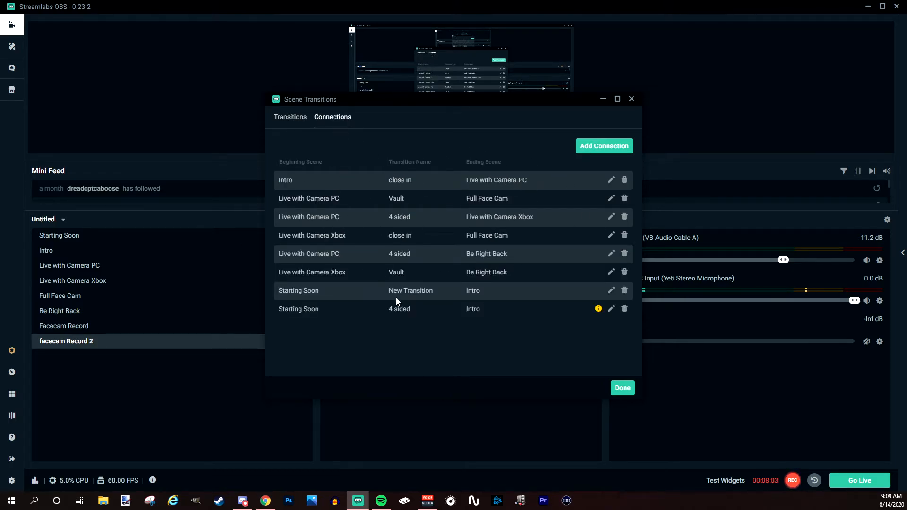
pyautogui.click(611, 308)
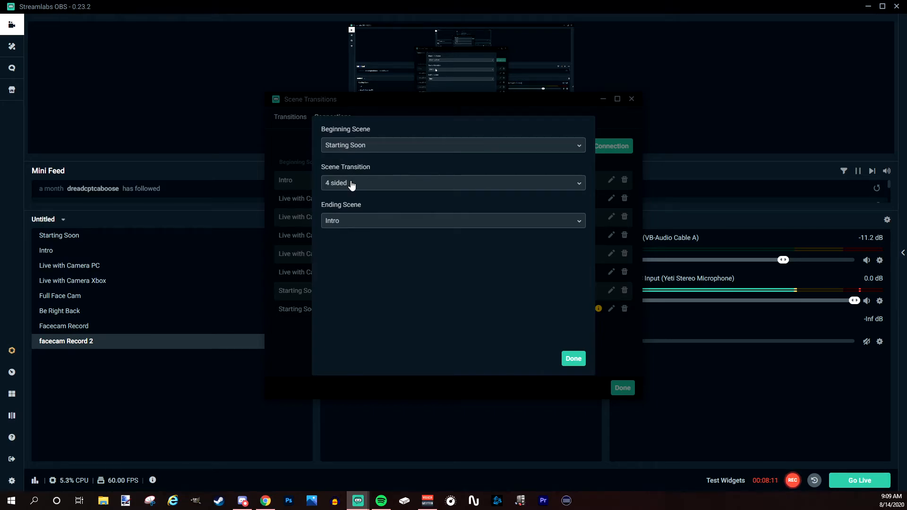
pyautogui.click(347, 221)
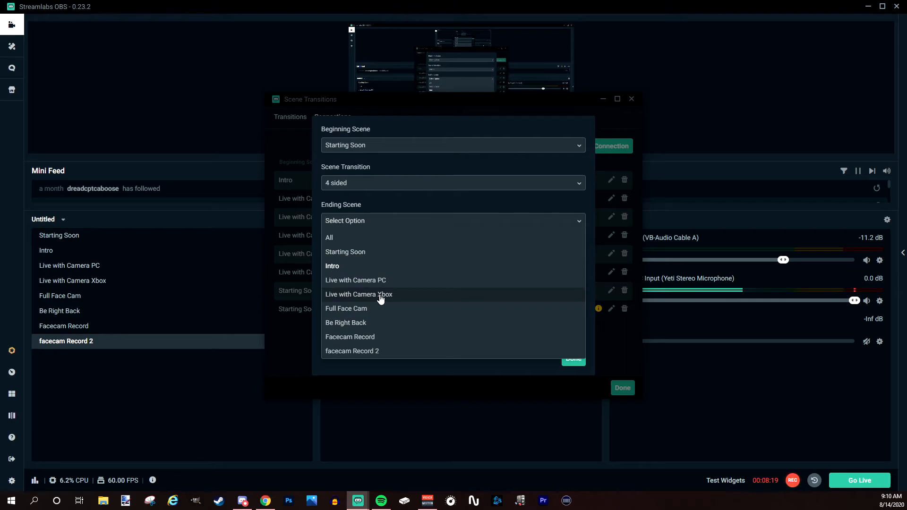
pyautogui.click(344, 373)
pyautogui.click(465, 145)
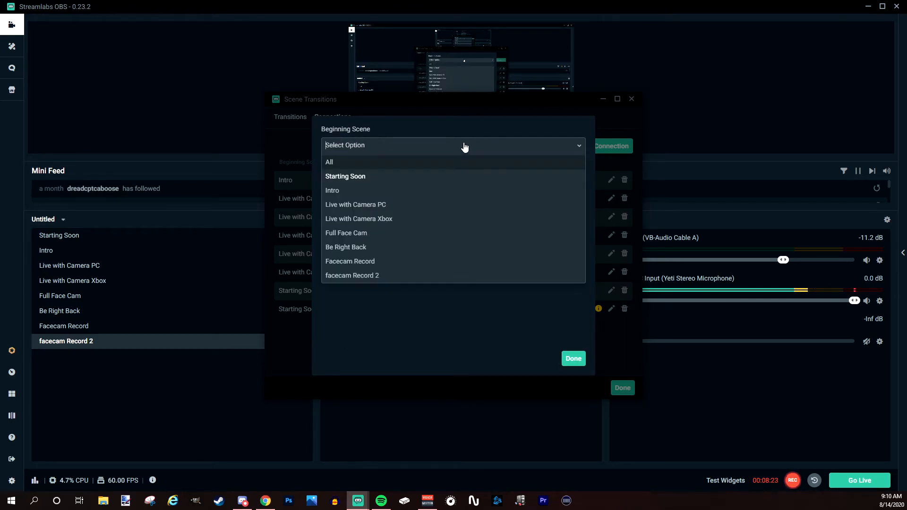
pyautogui.click(375, 205)
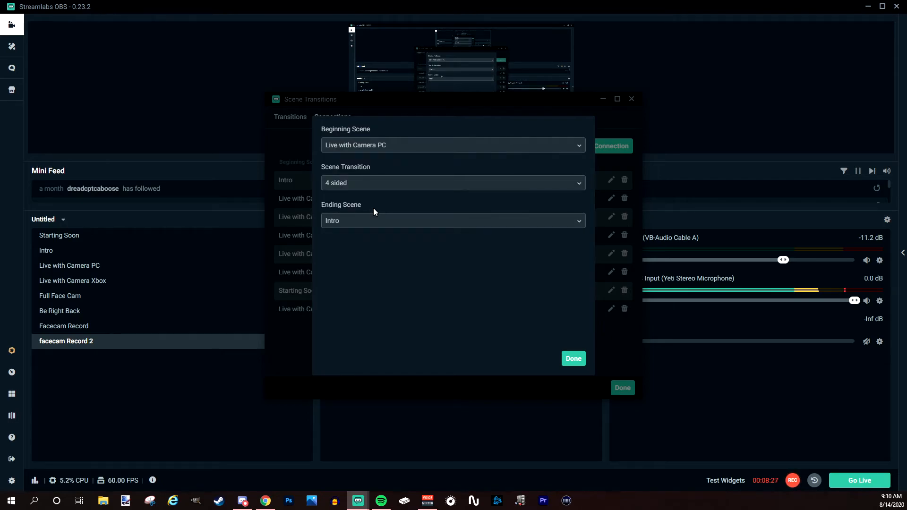
pyautogui.click(359, 222)
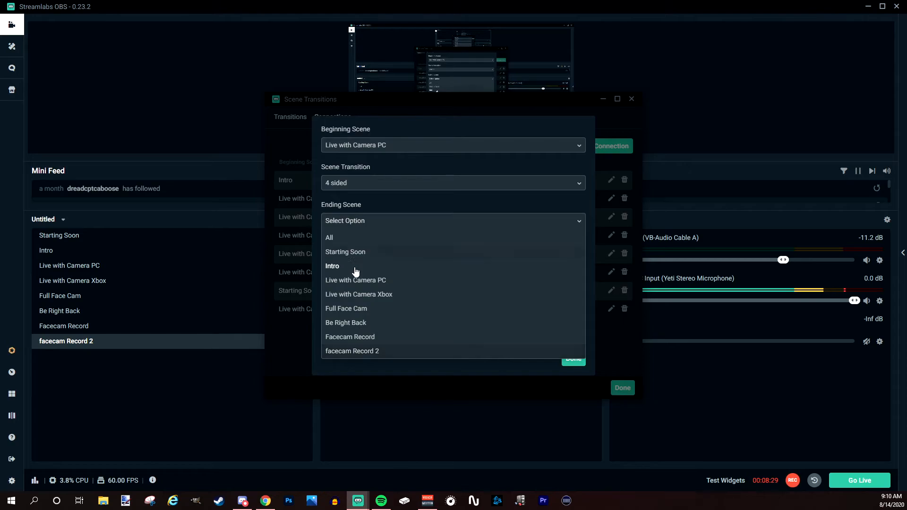
pyautogui.click(354, 323)
pyautogui.click(345, 185)
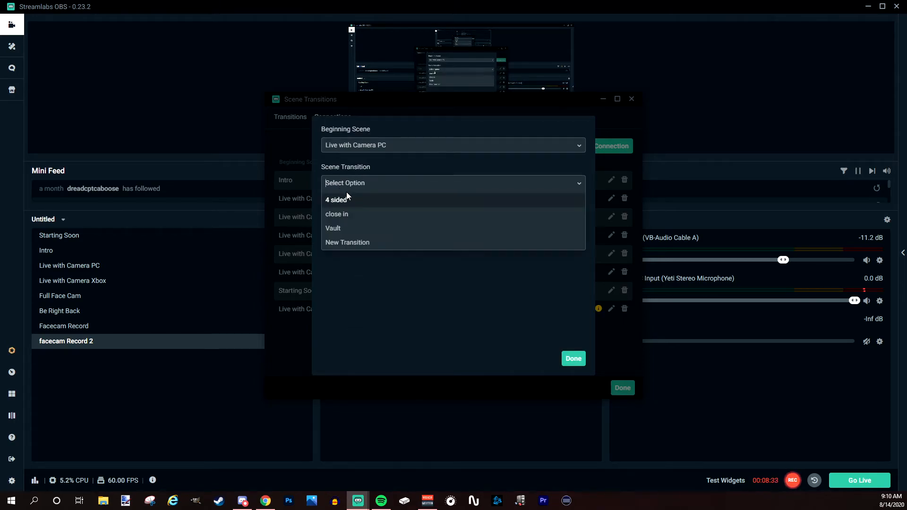
pyautogui.click(347, 218)
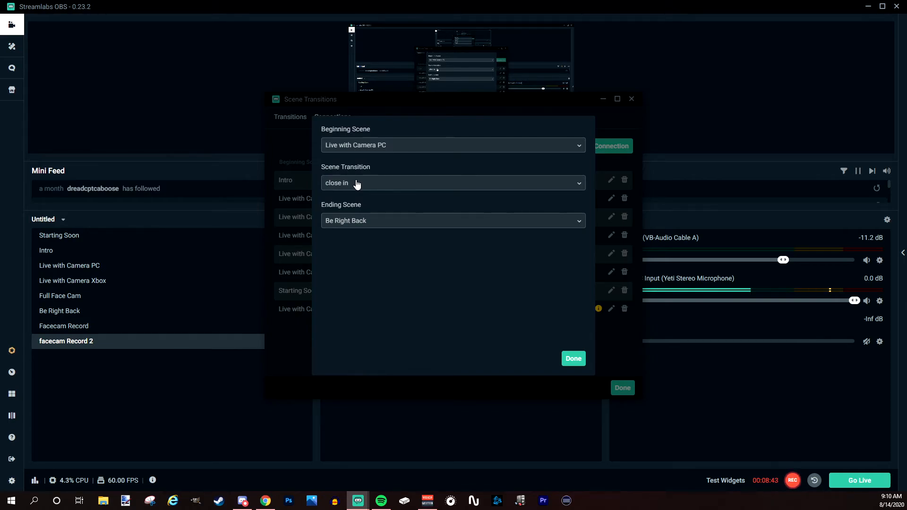
pyautogui.click(573, 360)
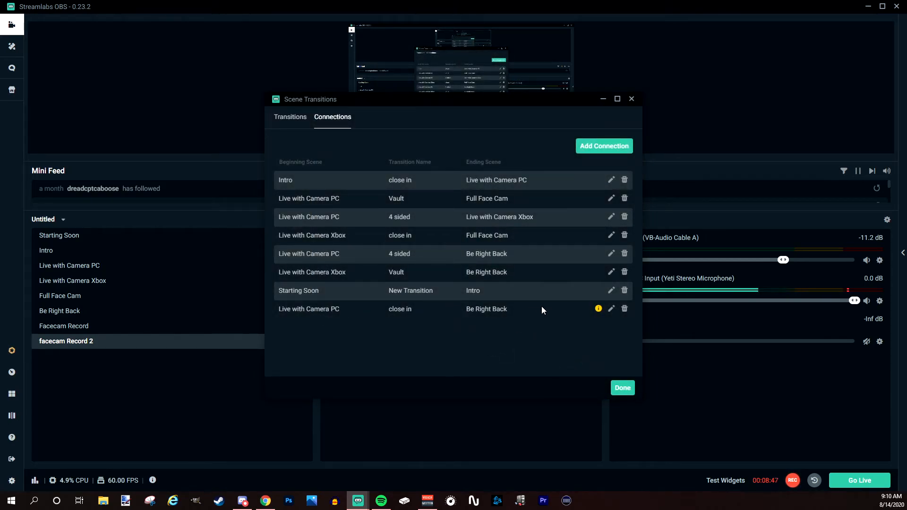
# Check the warning on the close in connection from Live with Camera PC to Be Right Back and delete that connection
pyautogui.moveTo(599, 309)
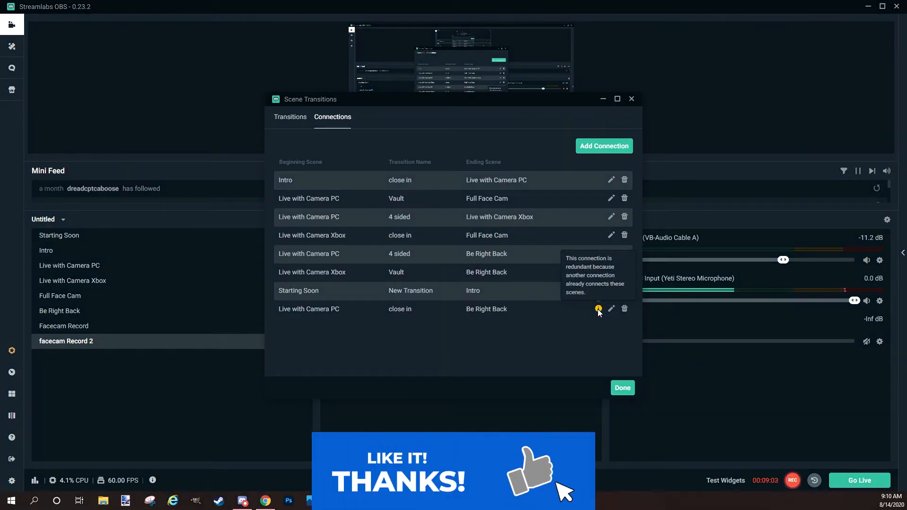
pyautogui.click(625, 309)
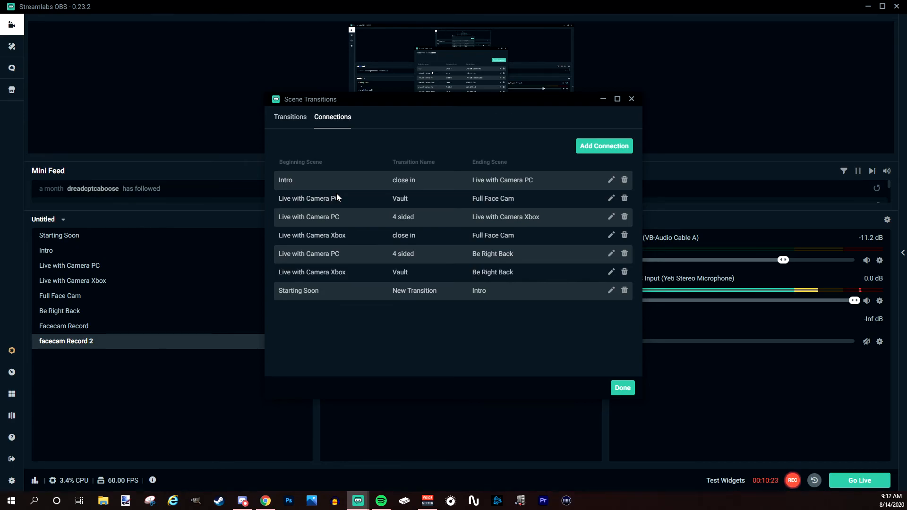
# Review the available transitions and how the scene connections use them, and close the scene transition settings
pyautogui.click(288, 116)
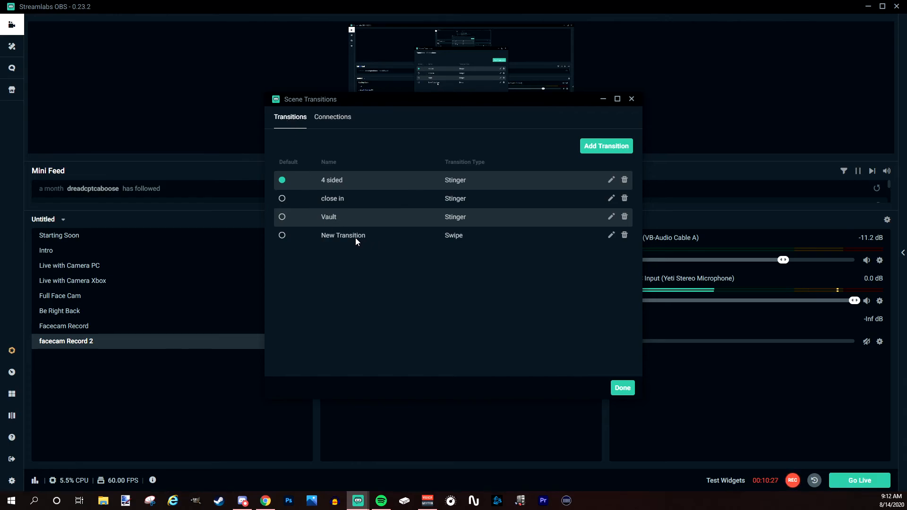
pyautogui.click(317, 117)
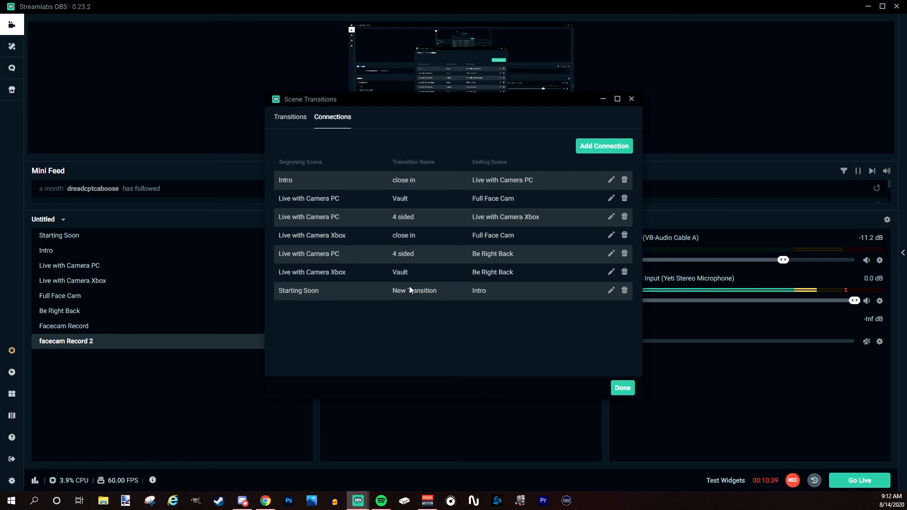
pyautogui.click(292, 119)
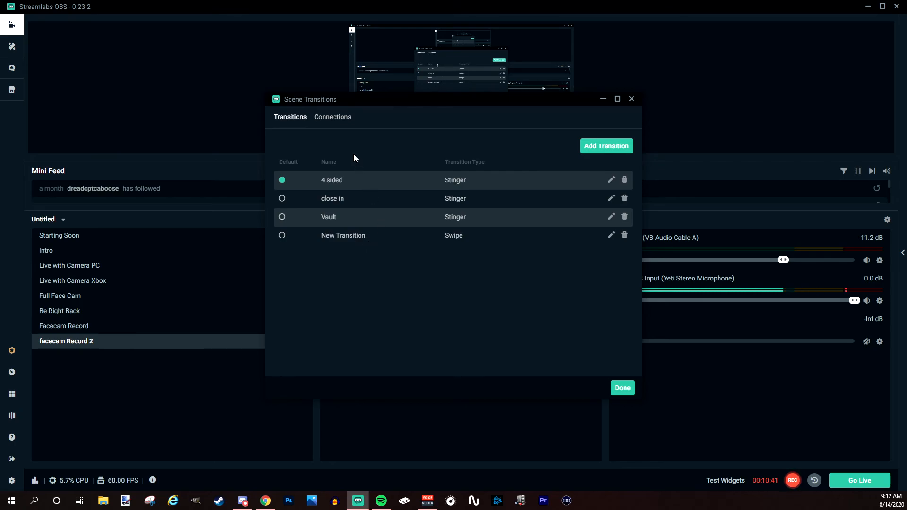
pyautogui.click(336, 125)
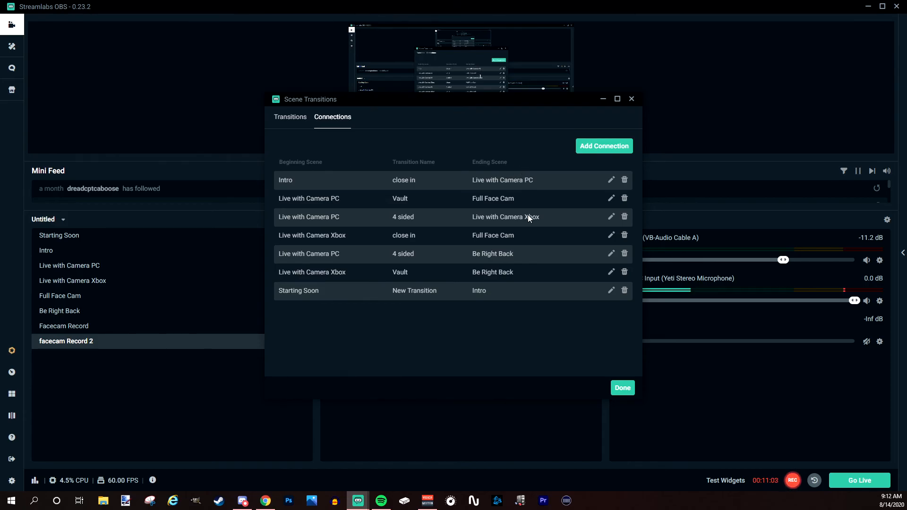
pyautogui.click(619, 388)
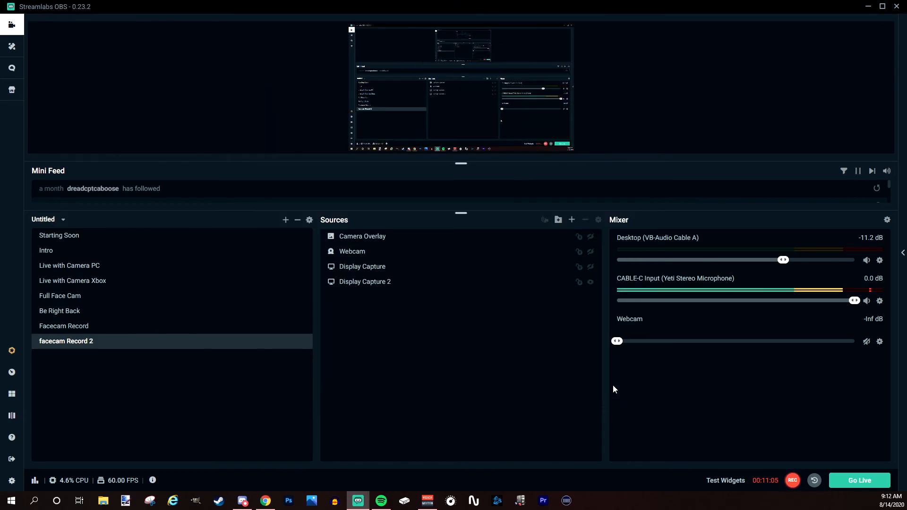